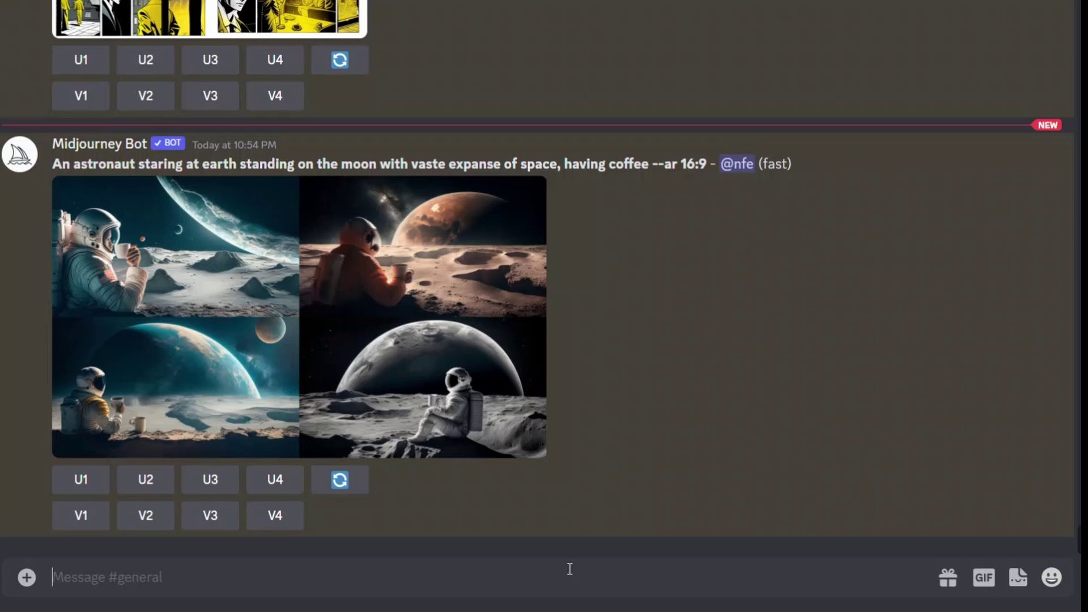
Generate a grid for 'a comic book scene from 1950s', preview it, and paste the detective follow-up prompt.
text(/imagine prompt: a comic book scene from 1950s)
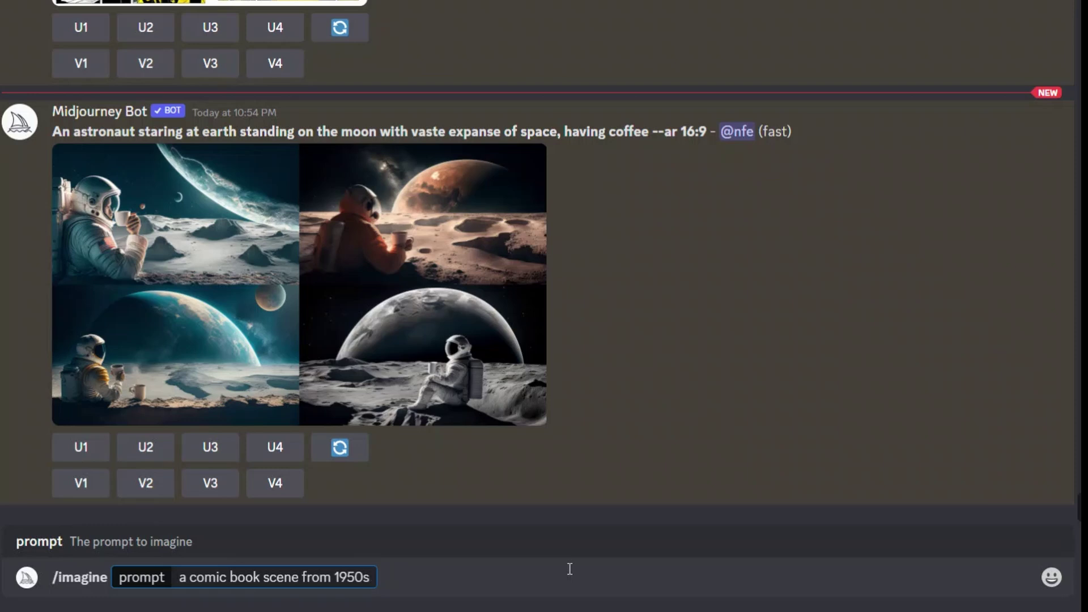
key(Return)
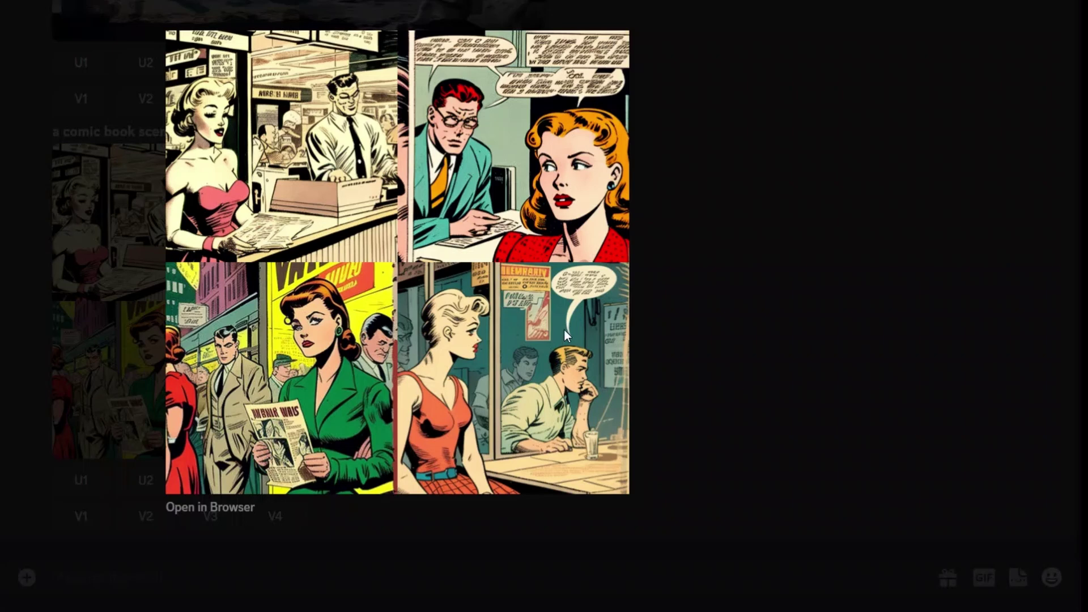
click(709, 473)
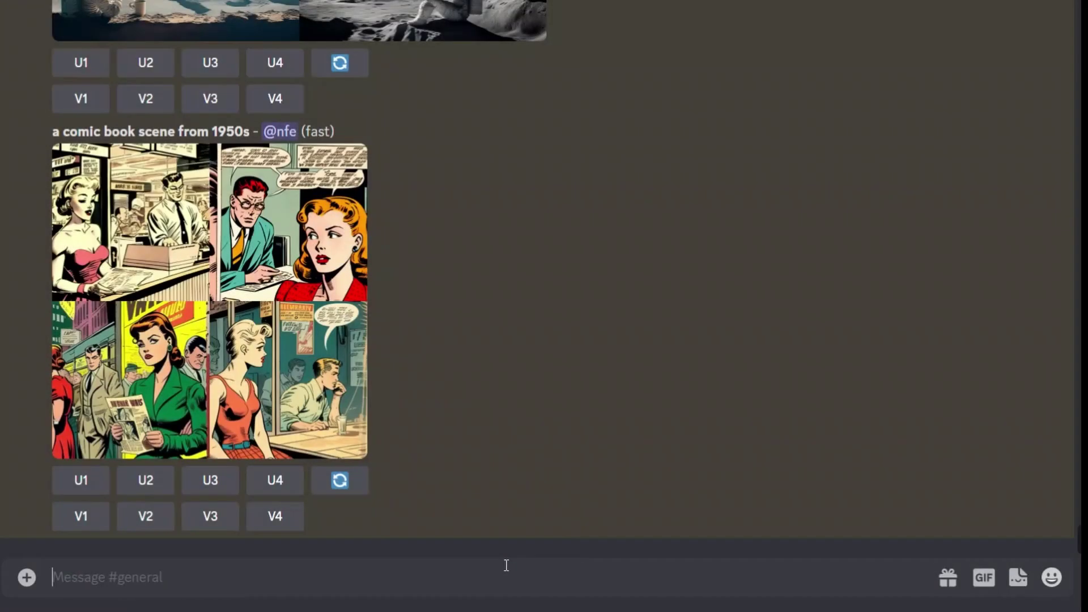
text(/imagine prompt: a comic book scene from 1950s, detective, crime, black and white)
Submit 'a comic book scene from 1950s, detective, crime, black and white' and review the enlarged result.
drag(376, 577, 584, 577)
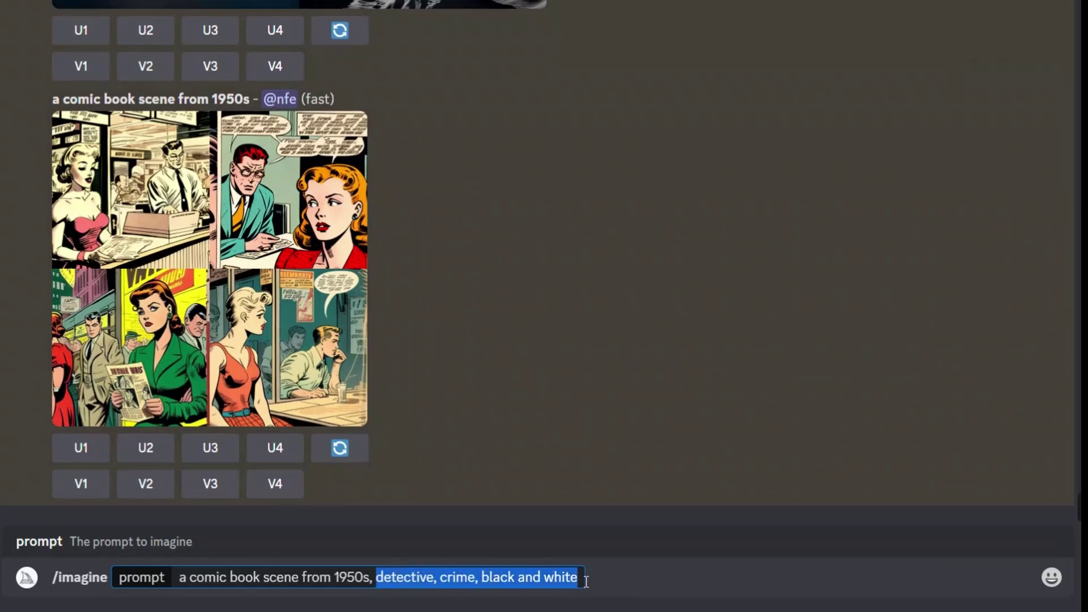
click(586, 578)
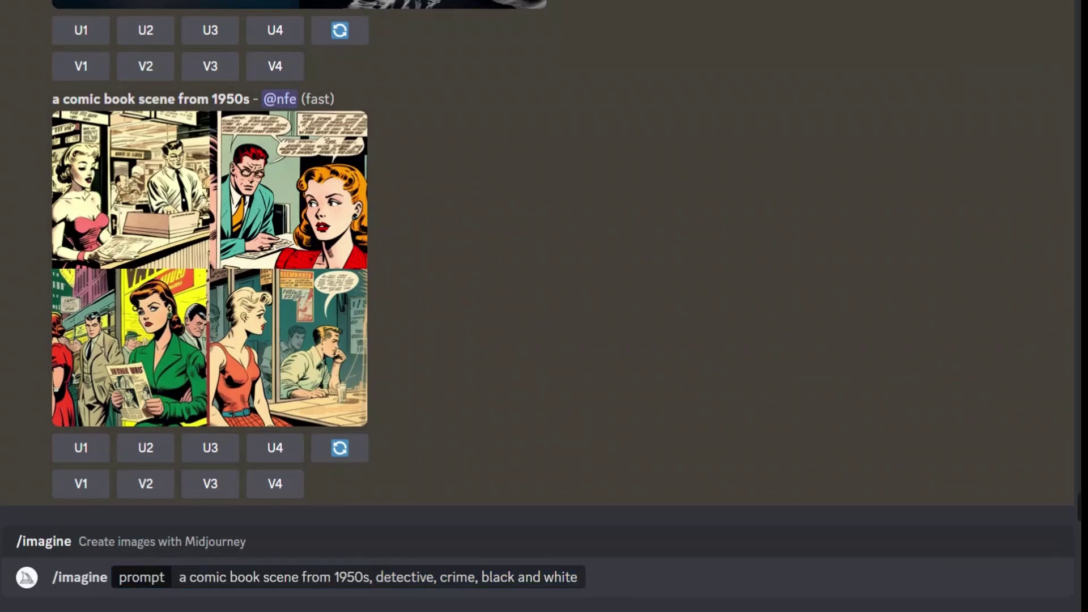
key(Return)
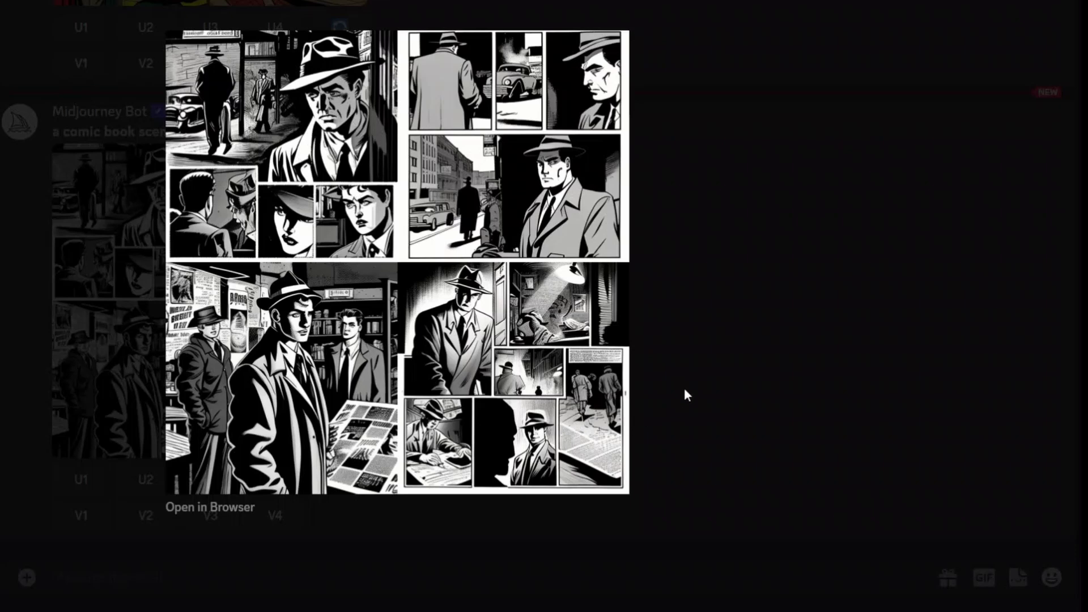
click(680, 246)
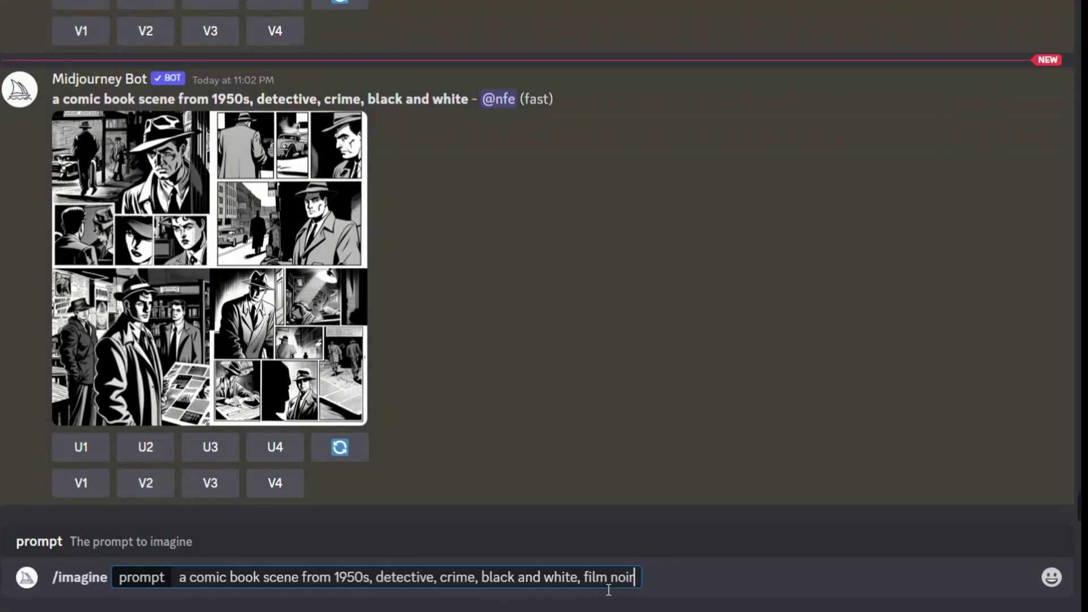
Submit the detective prompt with 'film noir' added and review the enlarged result.
drag(584, 579, 637, 578)
key(Return)
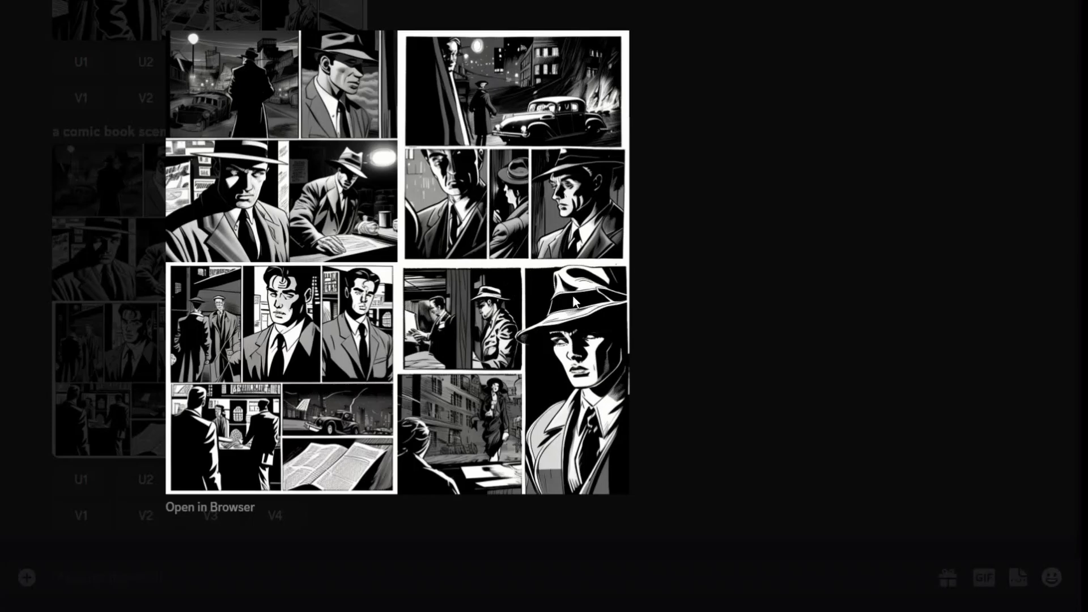
key(Escape)
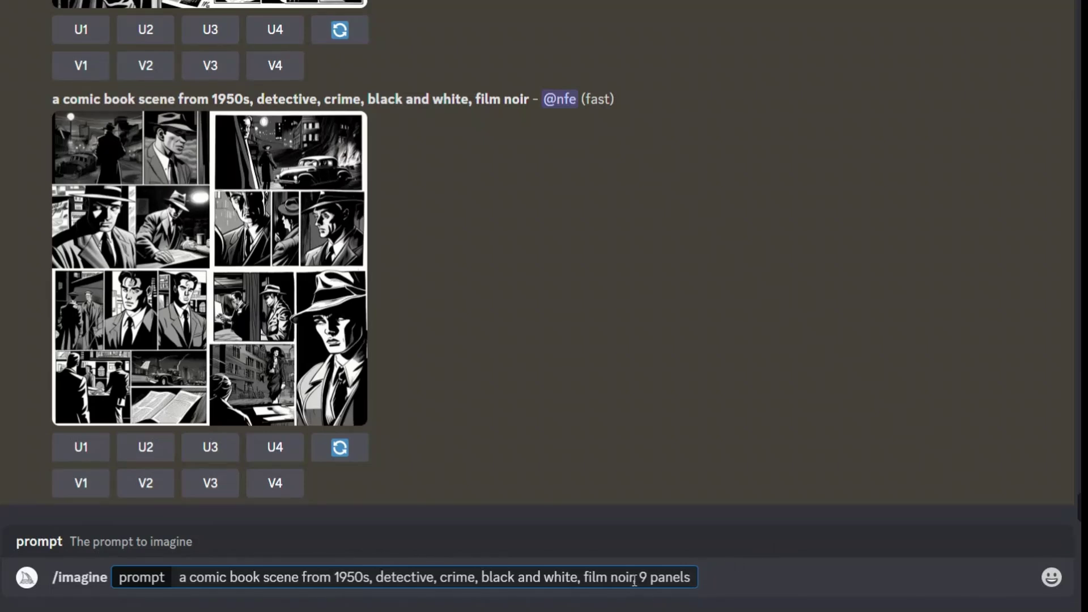
Submit the noir prompt with '9 panels' added and enlarge the resulting comic grid.
drag(639, 577, 700, 569)
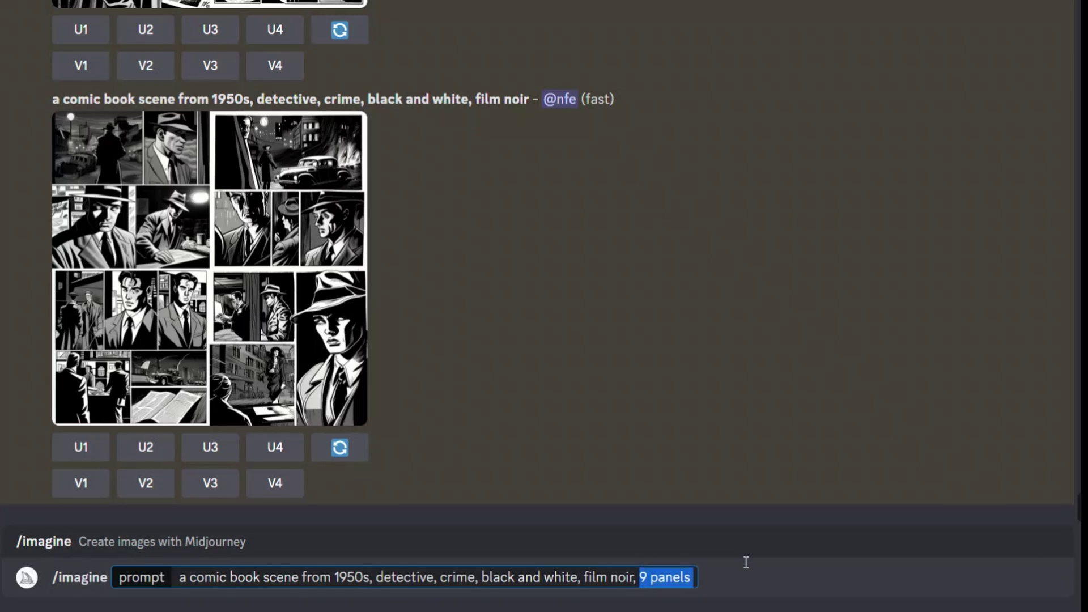
key(Return)
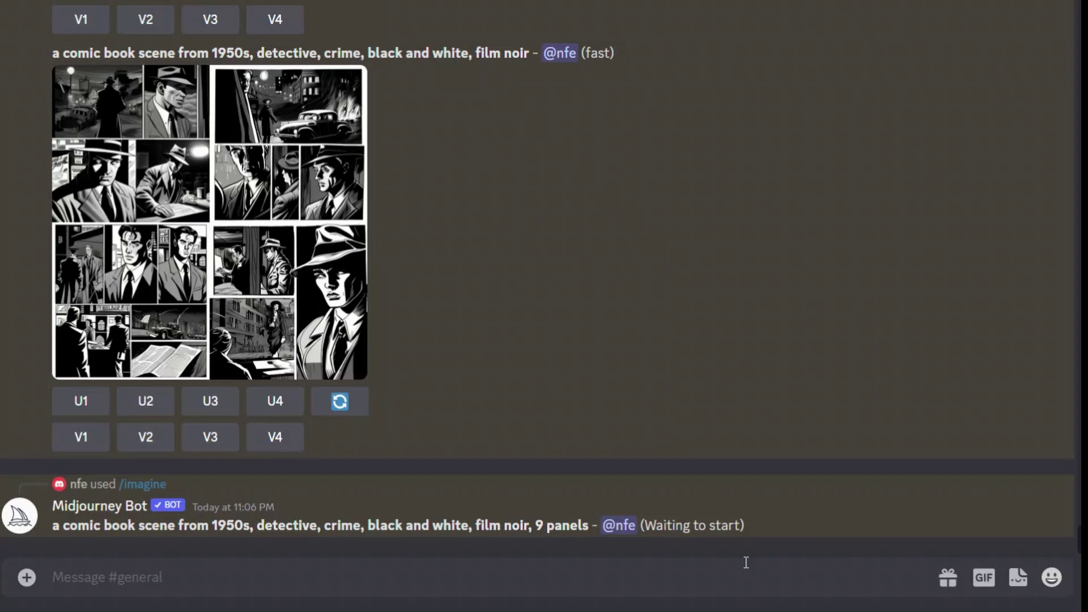
click(274, 238)
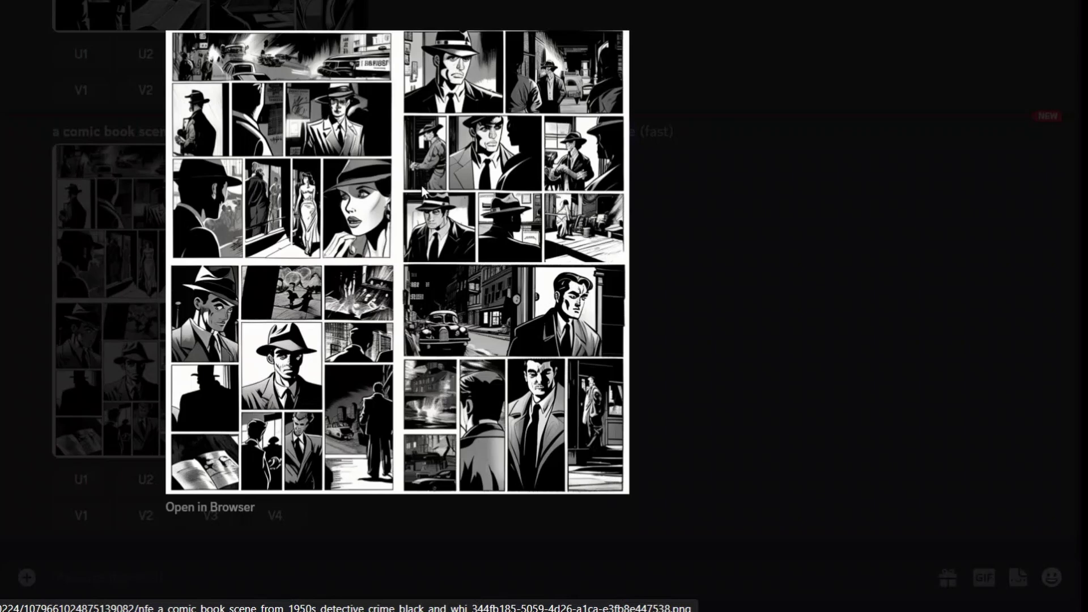
Resubmit the 9-panel film noir detective prompt with the '--q 2' quality parameter.
key(Escape)
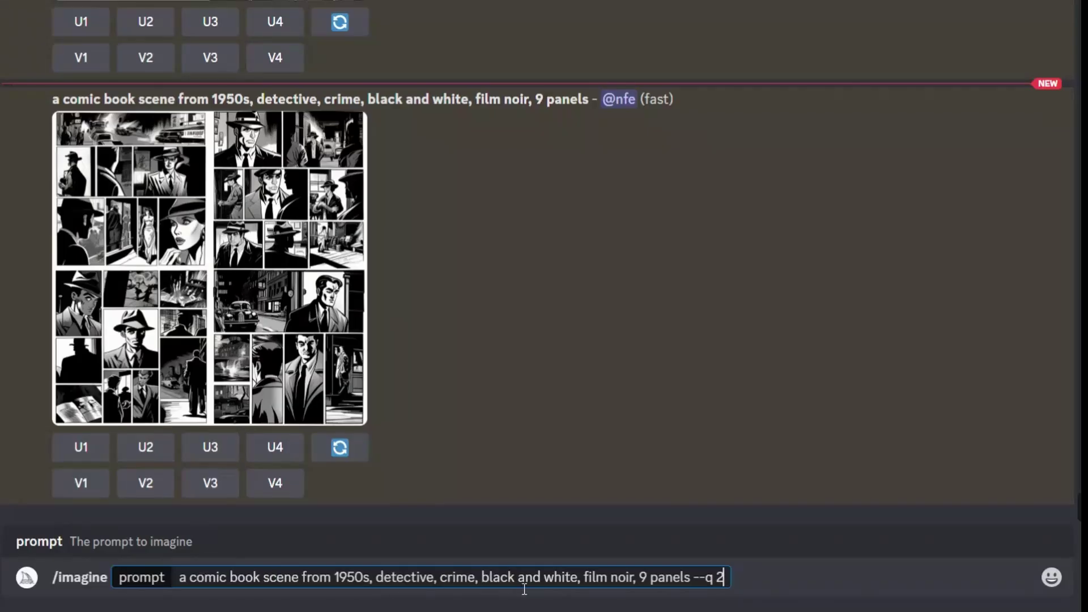
drag(694, 578, 721, 578)
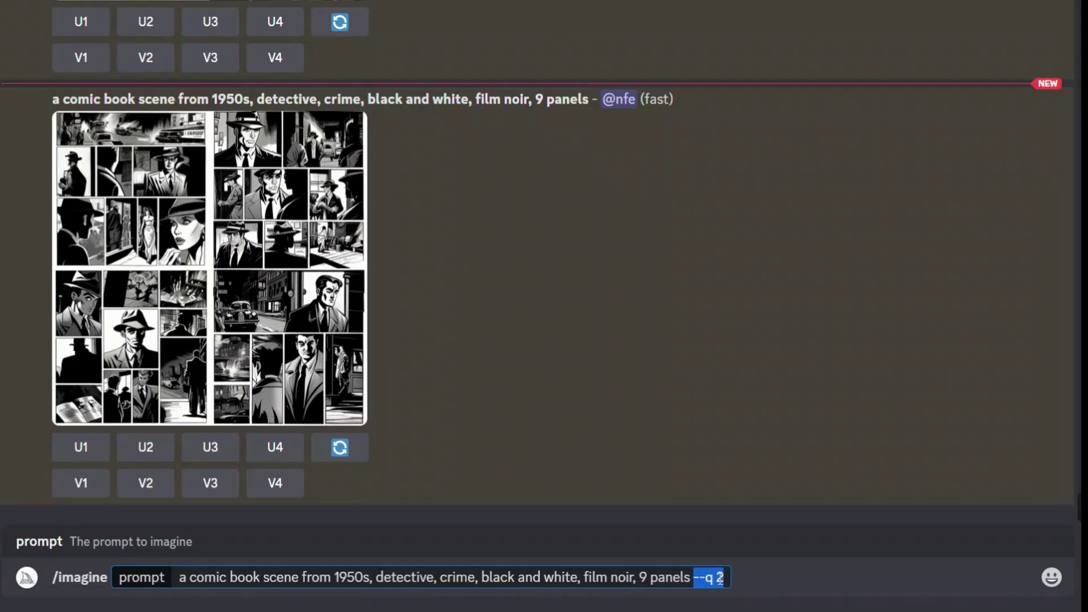
key(Return)
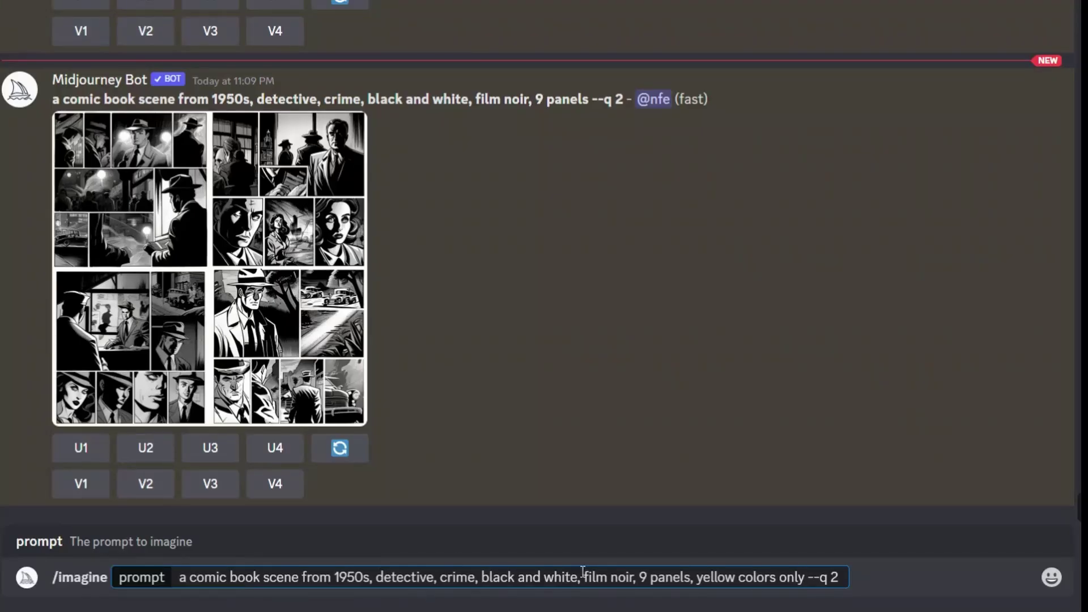
Change 'colors' to 'color' and submit the 'color only yellow --q 2' prompt.
drag(695, 577, 806, 578)
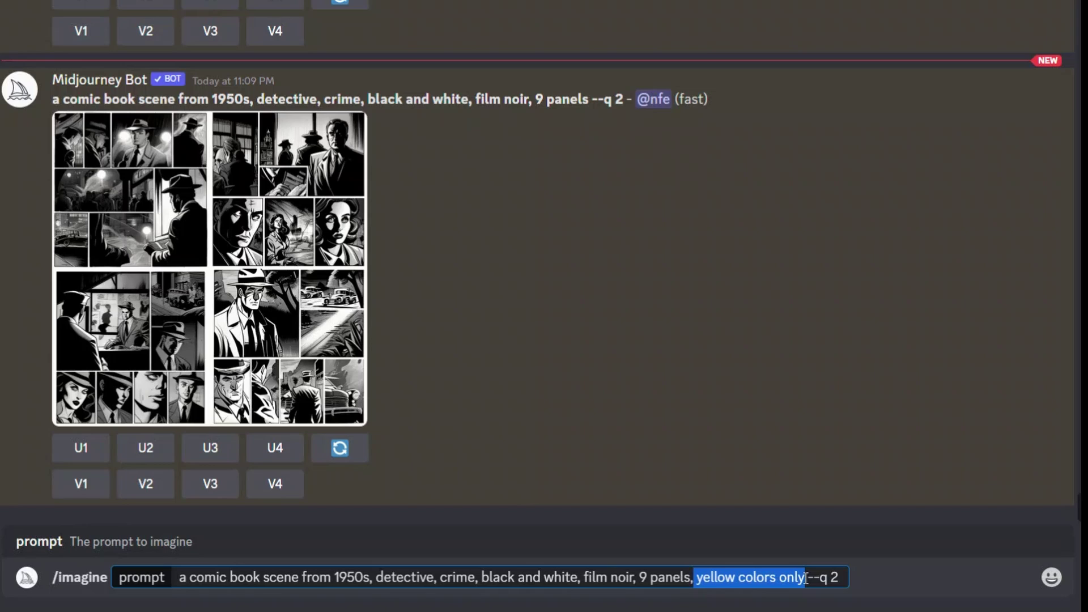
key(Left)
key(Right)
key(Right)
key(Right)
key(Right)
key(Right)
key(Right)
key(Right)
key(Right)
key(Right)
key(Right)
key(Right)
key(Right)
key(Right)
key(Right)
key(BackSpace)
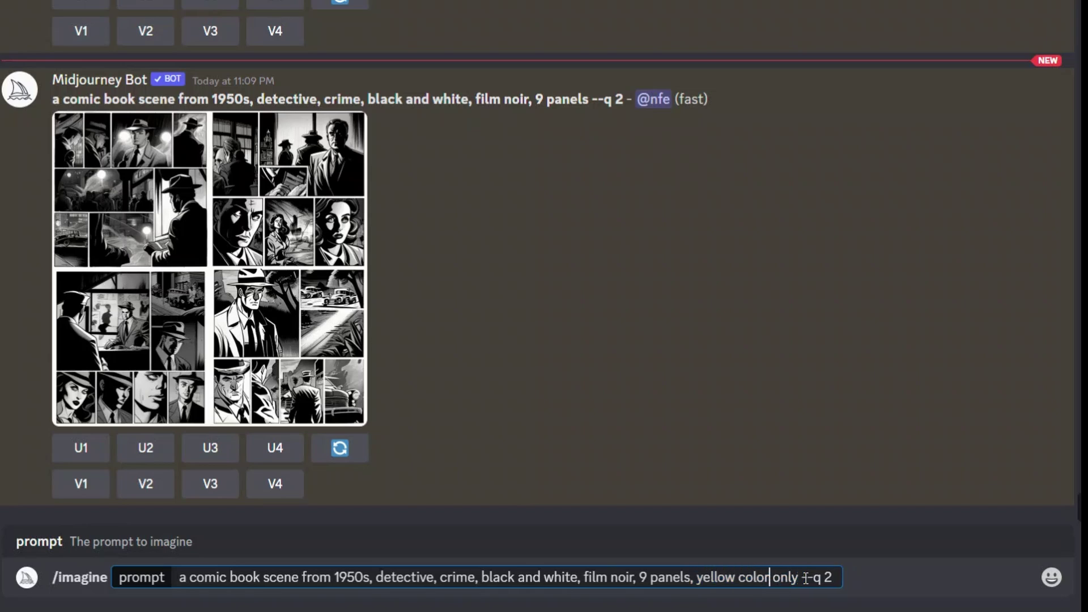
key(Return)
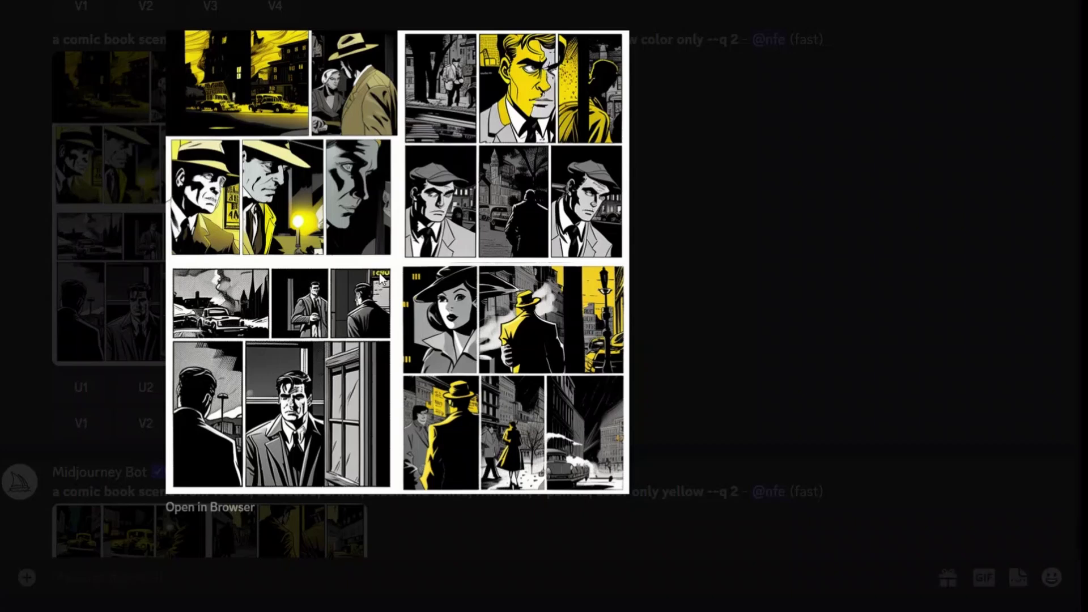
Review the yellow-accented 9-panel noir comic grids in enlarged previews.
click(702, 168)
scroll(702, 190, down, 6)
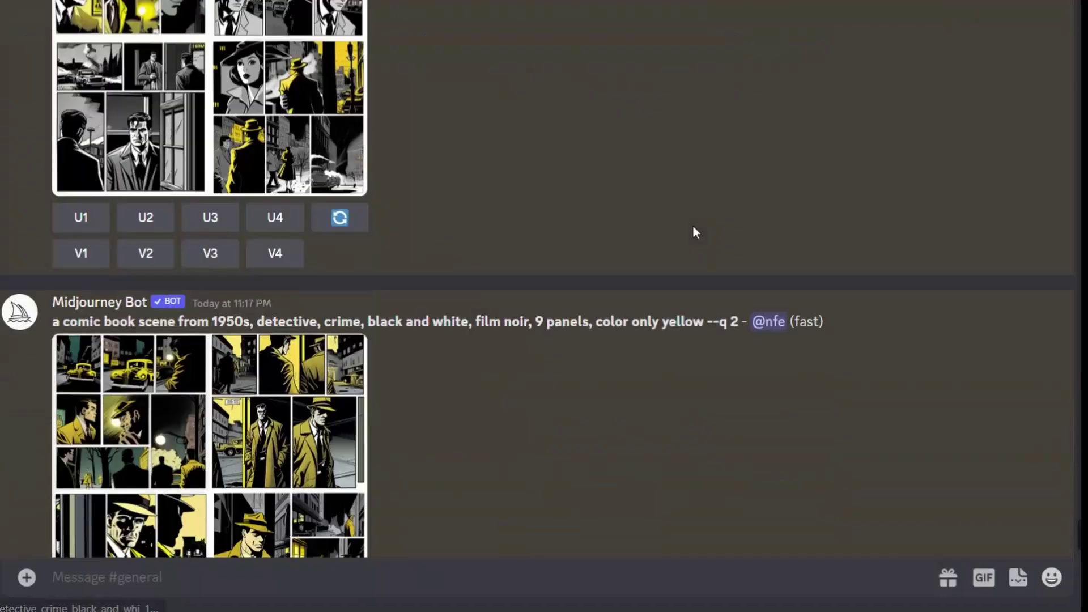
drag(597, 137, 704, 136)
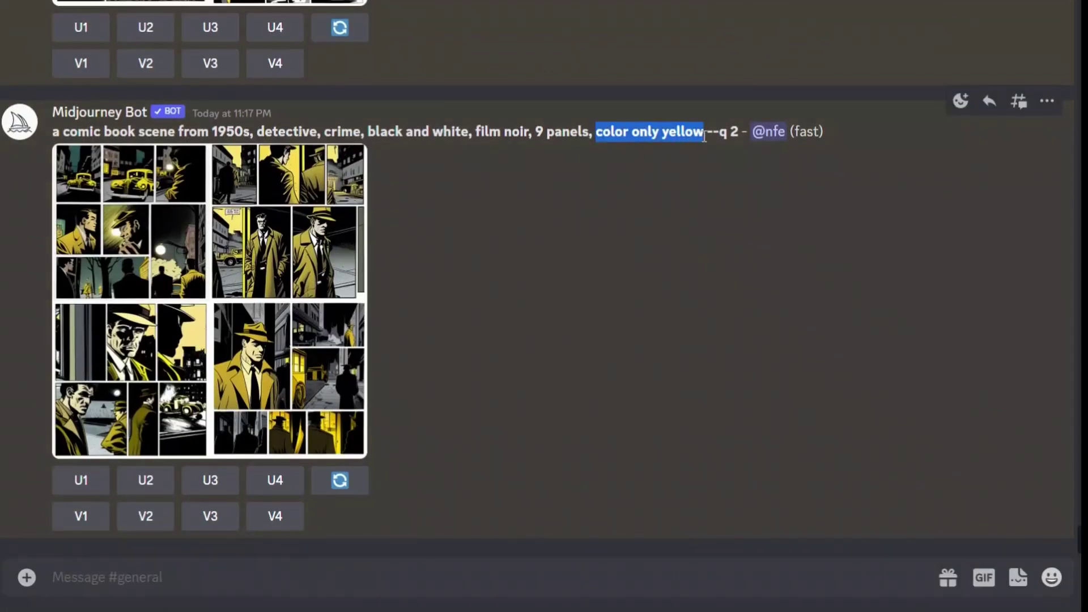
scroll(620, 245, up, 2)
click(247, 344)
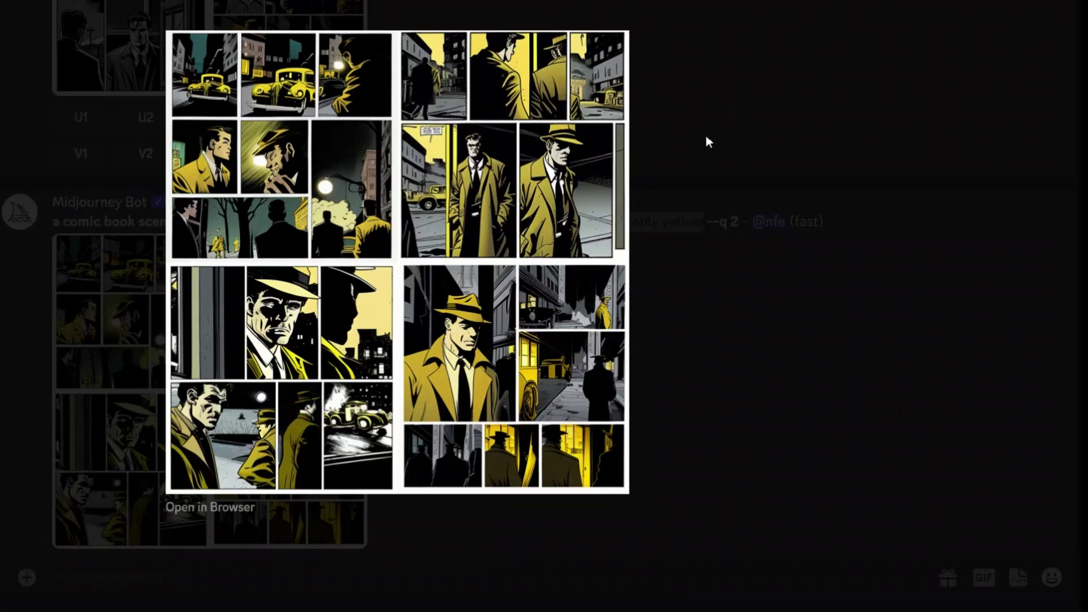
click(701, 115)
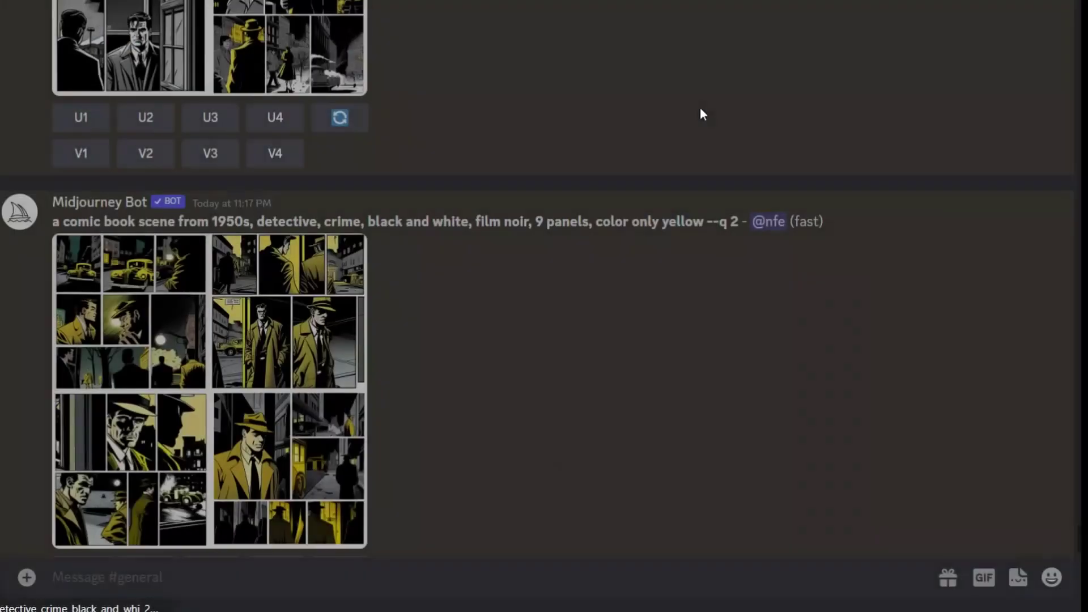
Submit the yellow noir prompt with action shot and escape scene added, then preview the grid.
text(a comic book scene from 1950s, action shot, escapse scene, detective, crime, black and white, film noir, 9 panels, color only yellow,  --q 2)
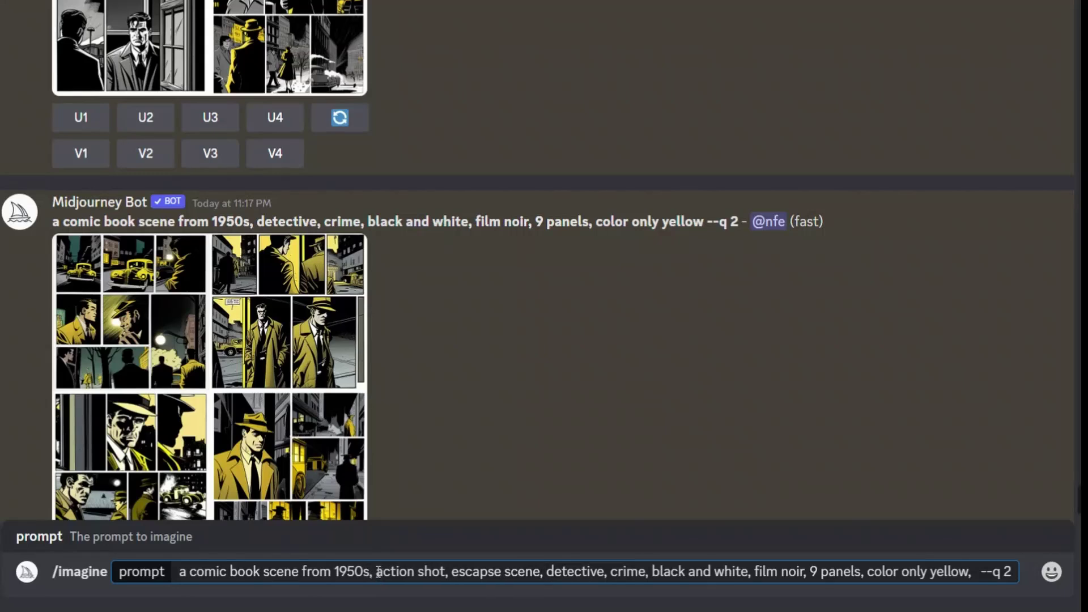
drag(376, 571, 546, 570)
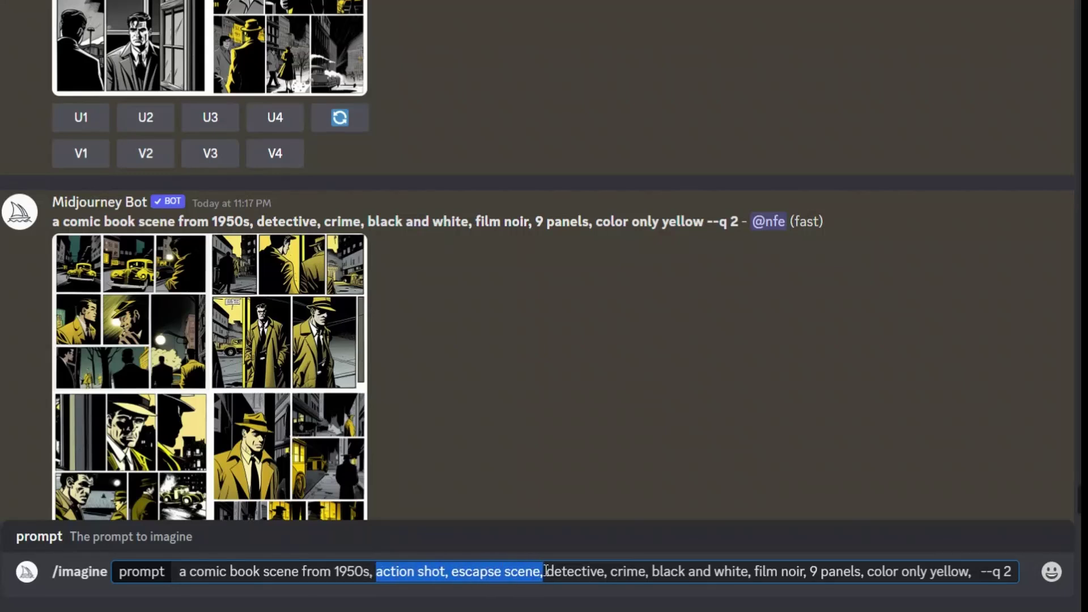
click(672, 571)
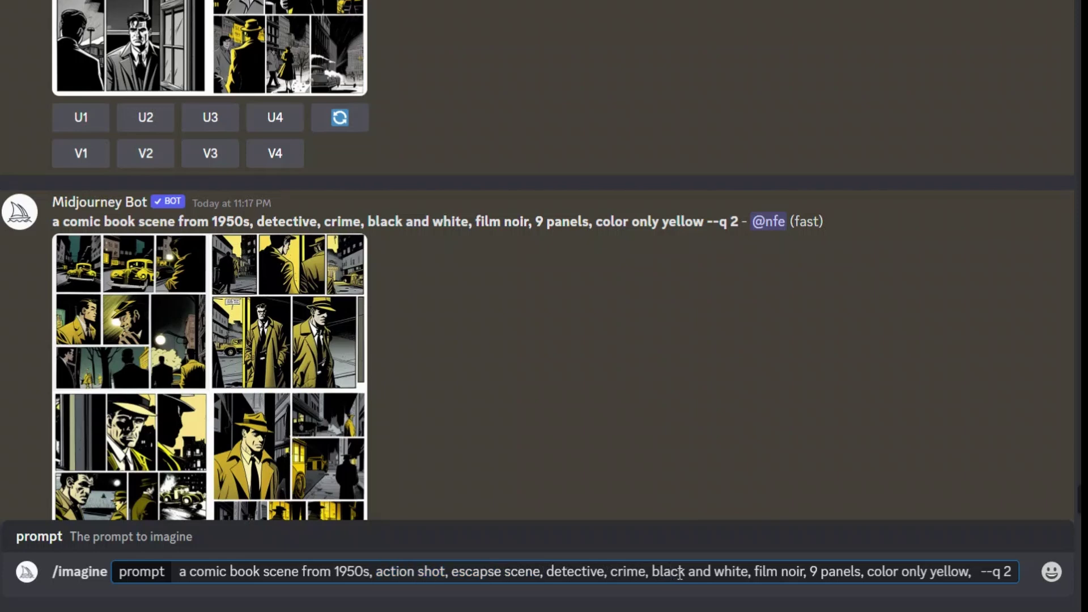
key(Return)
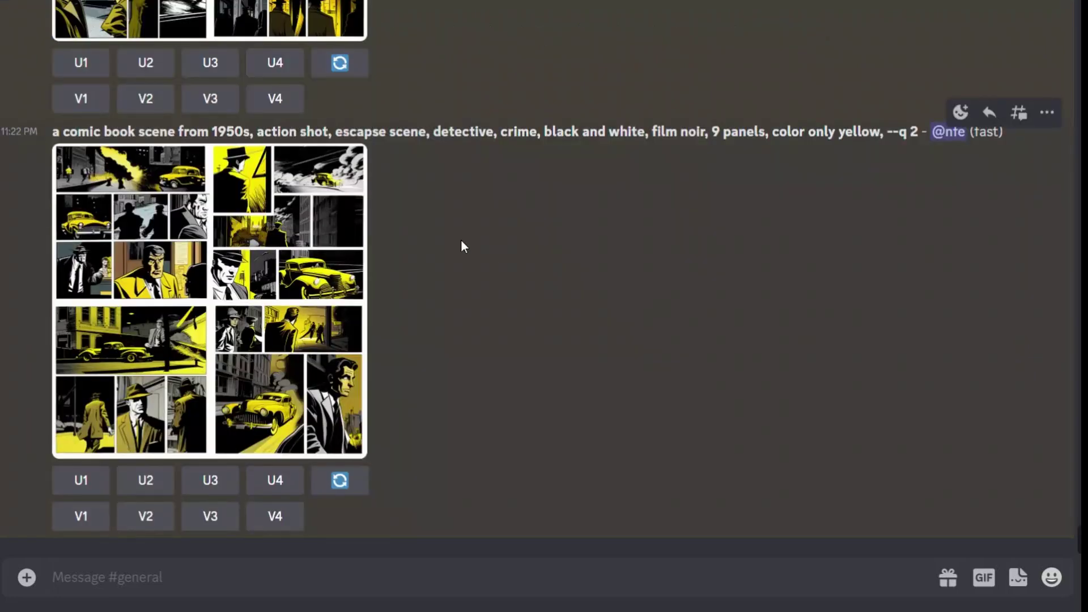
click(288, 275)
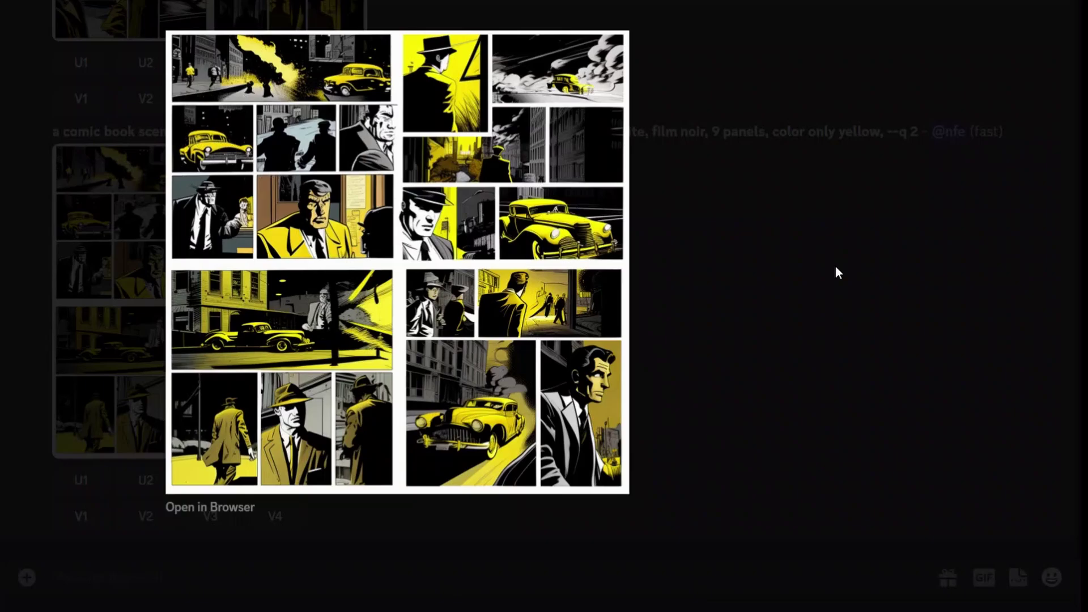
click(788, 266)
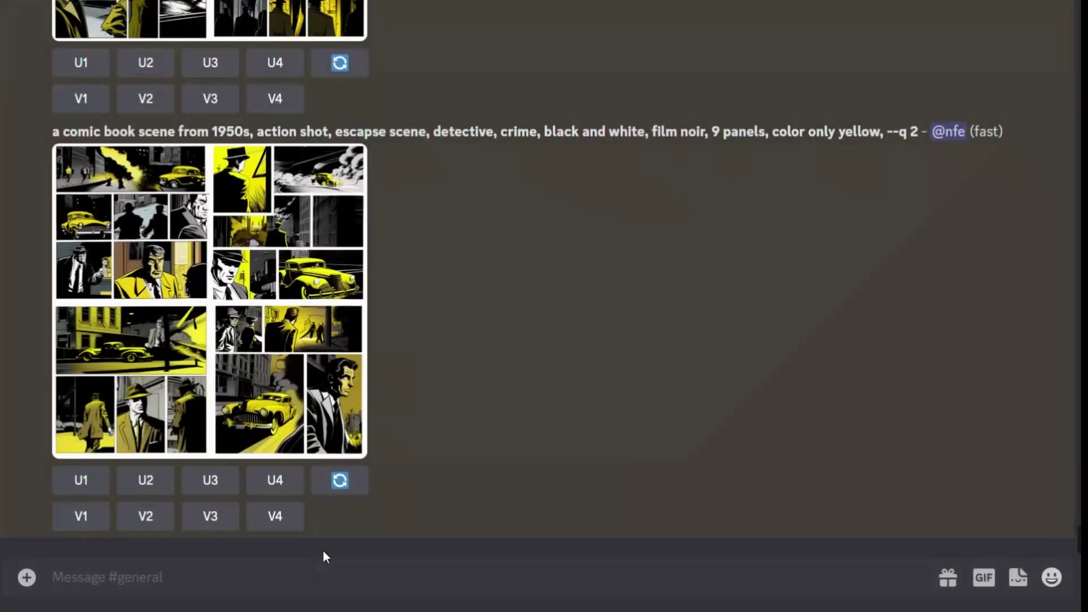
Create V1 variations of the first action-shot image, review them, and upscale variation U2.
click(81, 517)
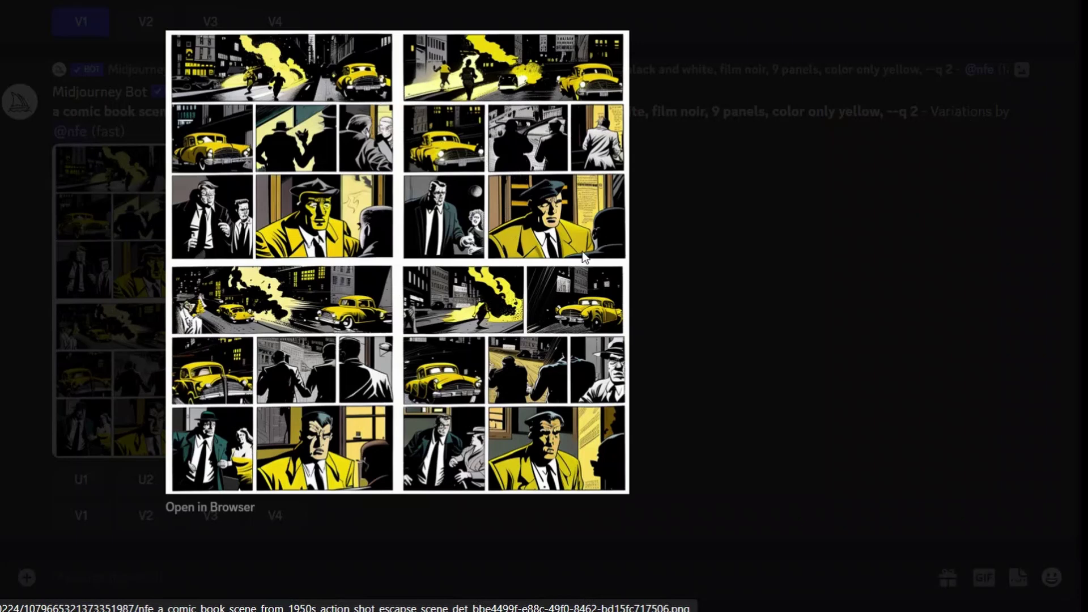
click(703, 240)
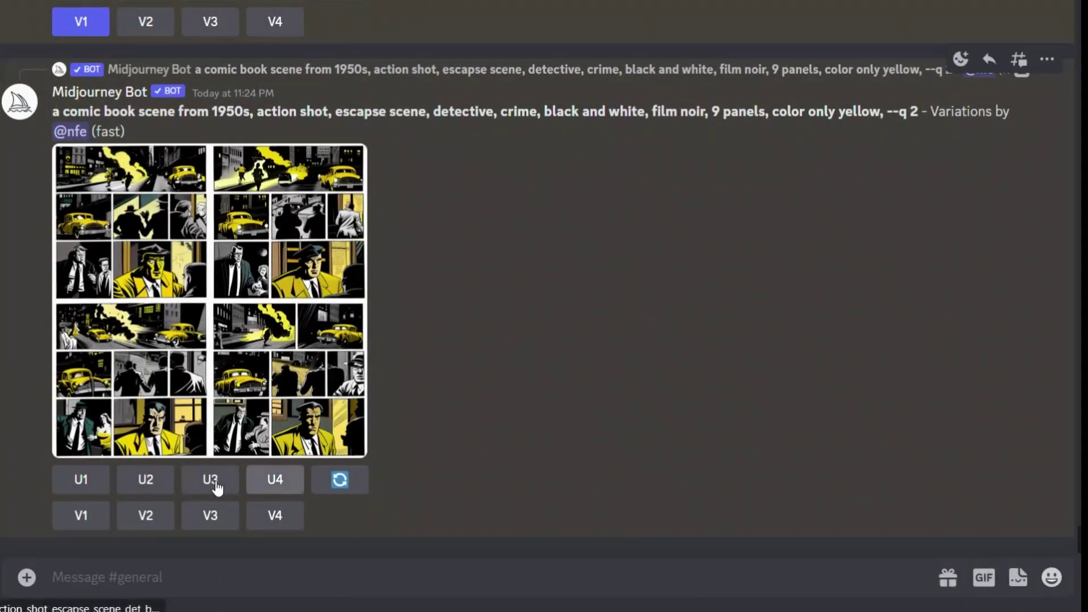
click(156, 481)
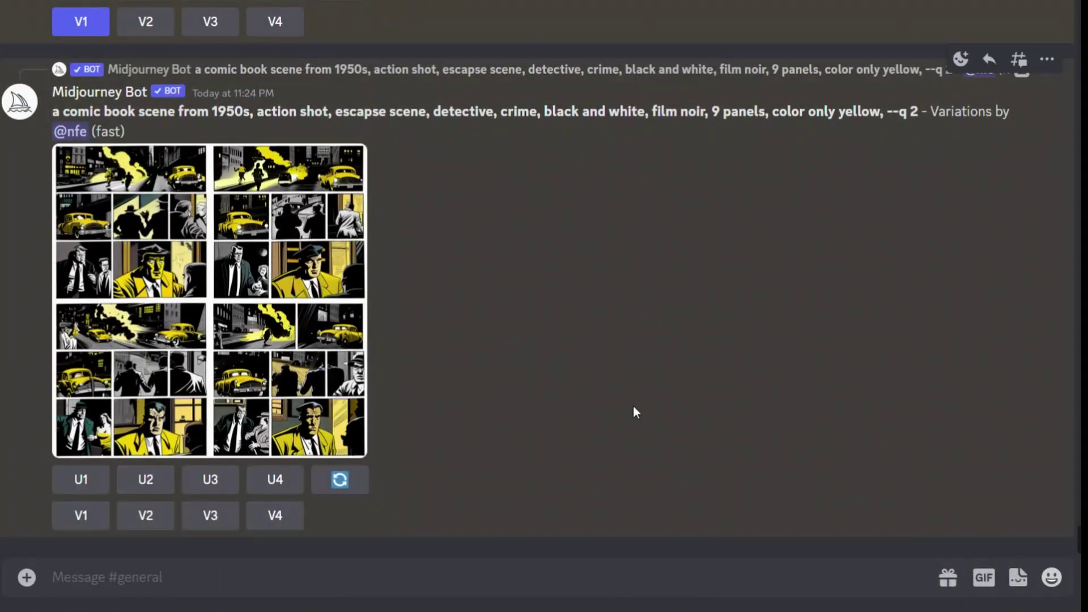